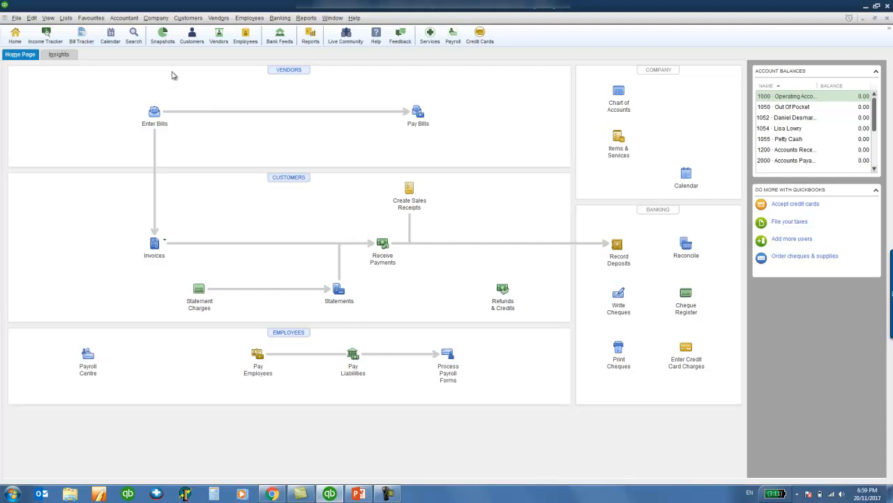
- Start exporting the company file to QuickBooks Online and sign in with the account password
{"action": "left_click", "coordinate": [163, 21]}
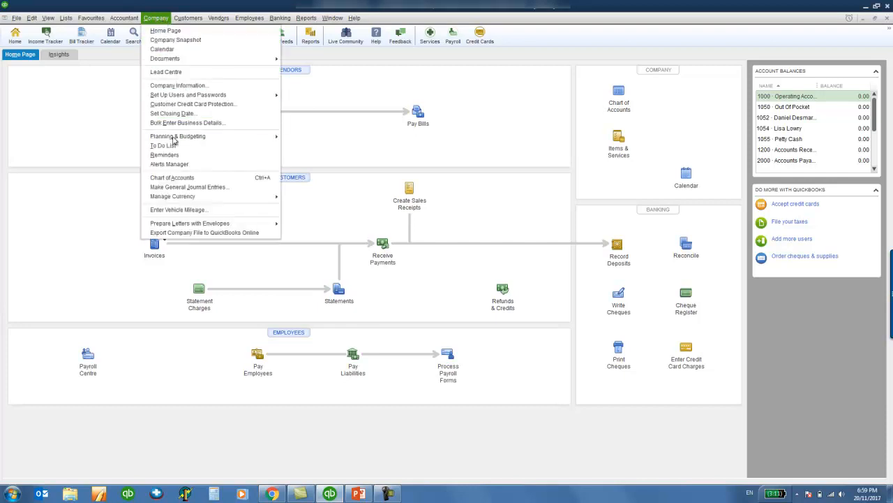
{"action": "left_click", "coordinate": [196, 234]}
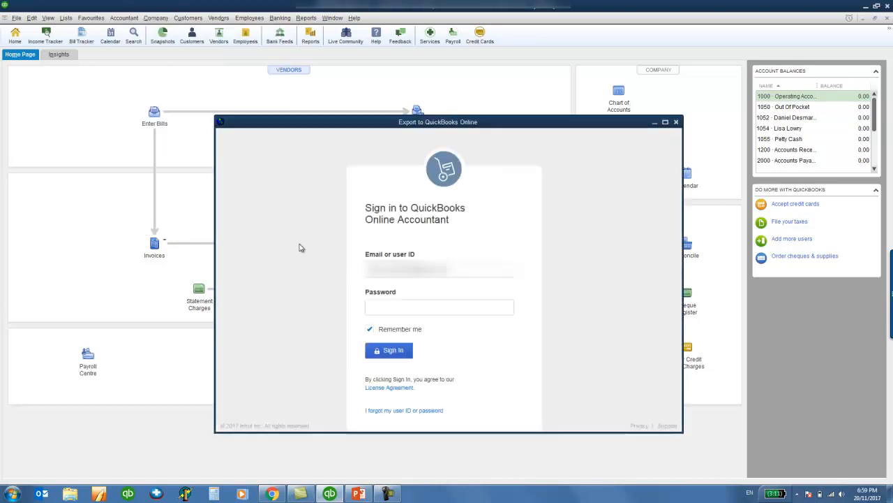
{"action": "left_click", "coordinate": [399, 303]}
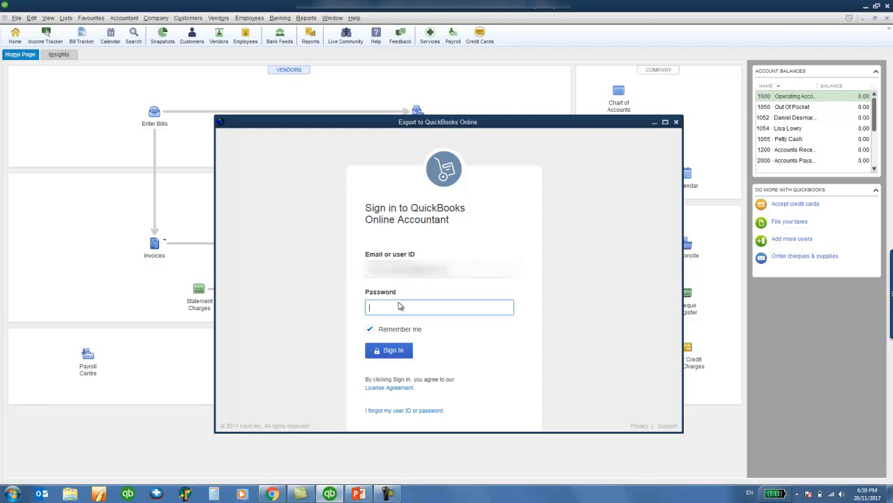
{"action": "type", "text": "••"}
{"action": "left_click", "coordinate": [402, 354]}
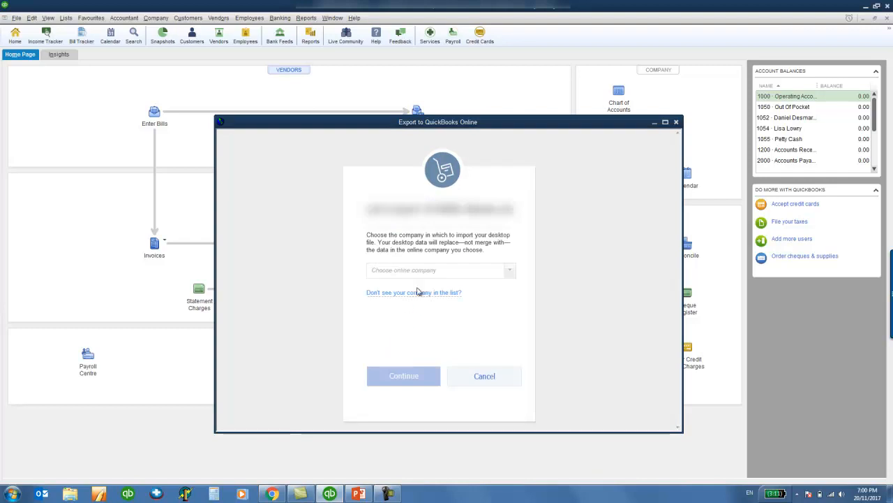
- Choose Desktop Test as the online company to import into, start the data transfer and acknowledge the notice
{"action": "left_click", "coordinate": [418, 271]}
{"action": "type", "text": "Desktop Test"}
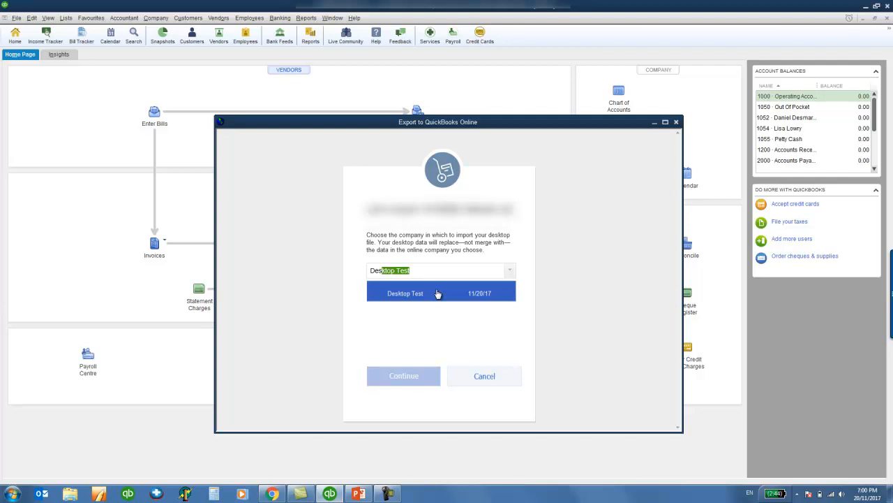
{"action": "left_click", "coordinate": [438, 294]}
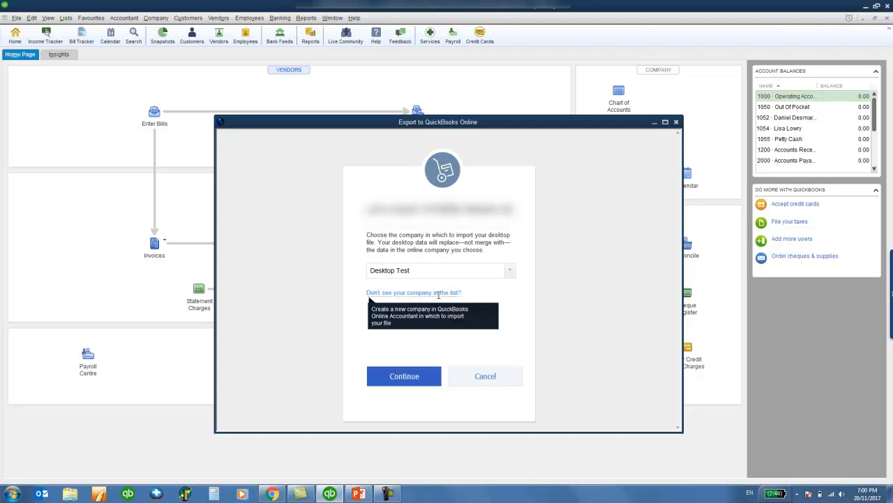
{"action": "left_click", "coordinate": [404, 377]}
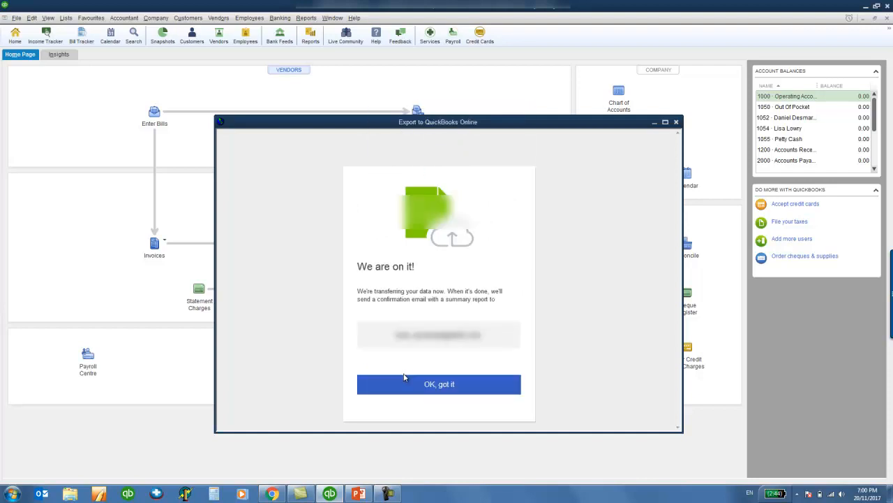
{"action": "left_click", "coordinate": [461, 386]}
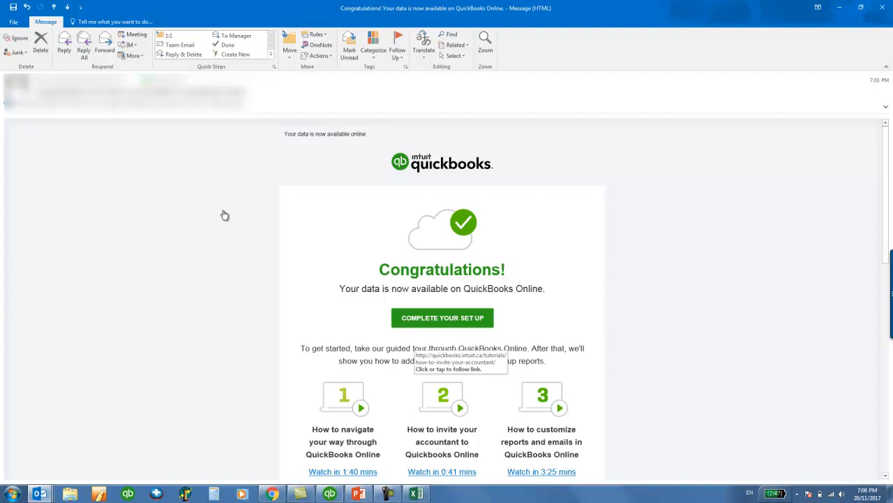
- View the QuickBooks import report e-mail, then switch to Excel and examine the summary report's record counts and unmatched account balances
{"action": "key", "text": "ctrl+period"}
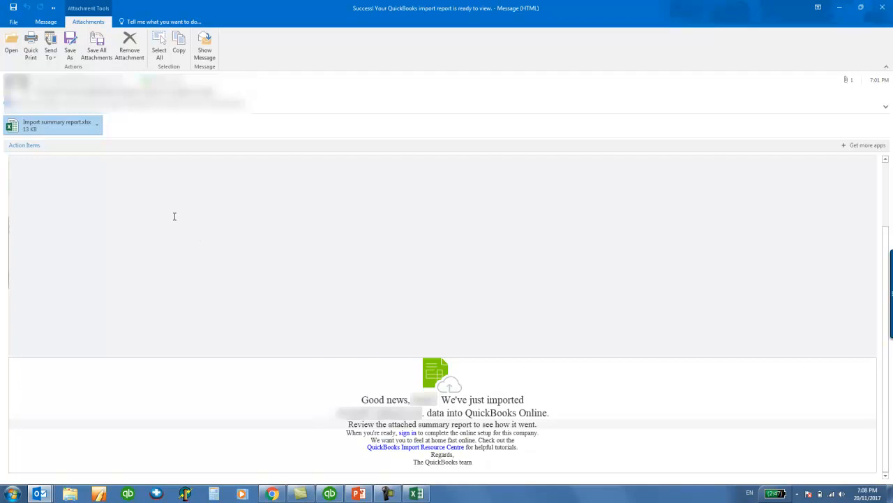
{"action": "left_click", "coordinate": [415, 494]}
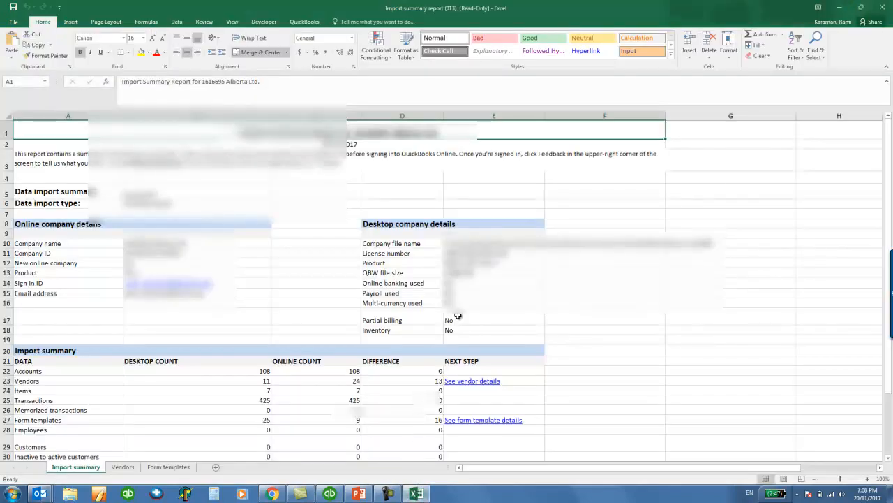
{"action": "scroll", "coordinate": [458, 316], "scroll_direction": "down", "scroll_amount": 3}
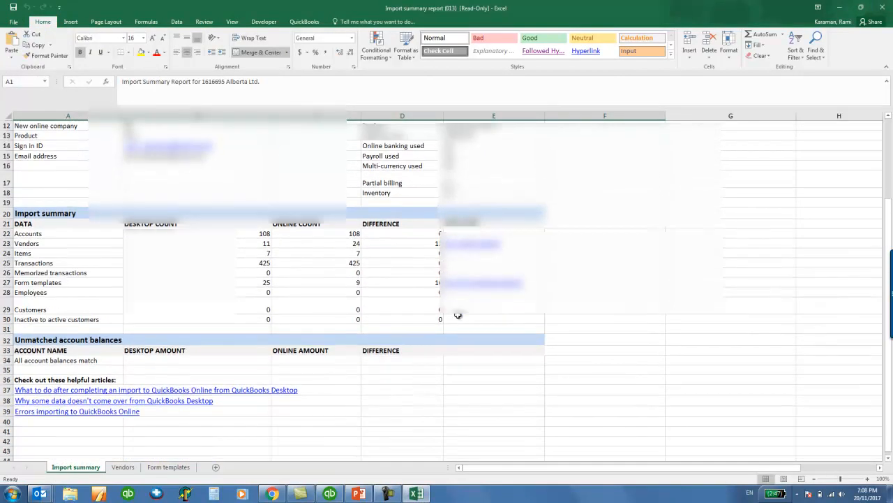
{"action": "scroll", "coordinate": [458, 316], "scroll_direction": "down", "scroll_amount": 1}
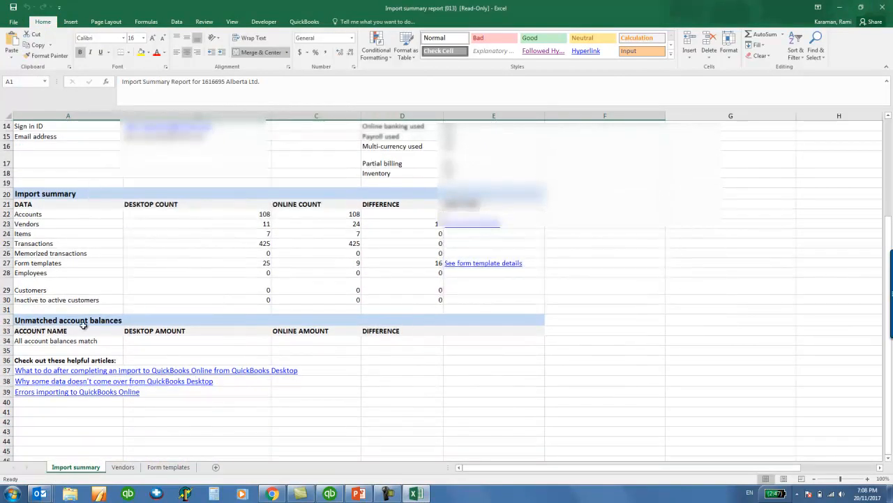
{"action": "left_click_drag", "start_coordinate": [31, 321], "coordinate": [419, 347]}
{"action": "left_click", "coordinate": [417, 370]}
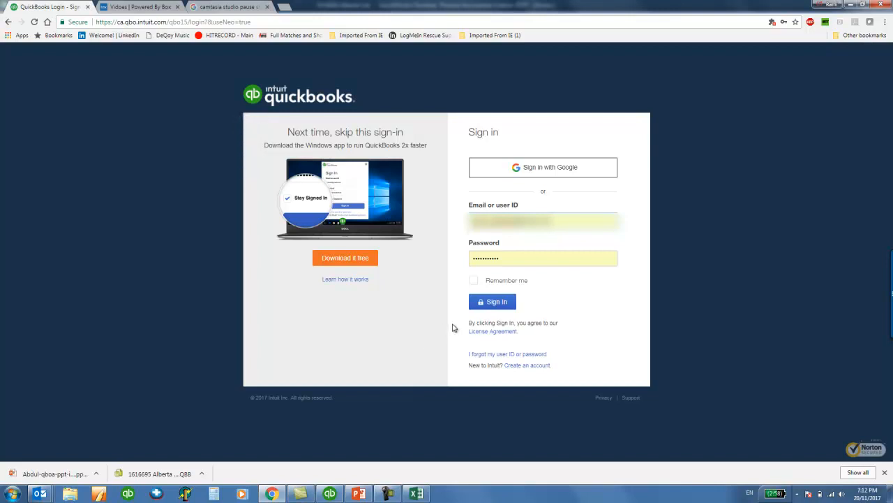
- Sign in to QuickBooks Online Accountant in the browser and open the report list of the Desktop Test client company
{"action": "left_click", "coordinate": [482, 304]}
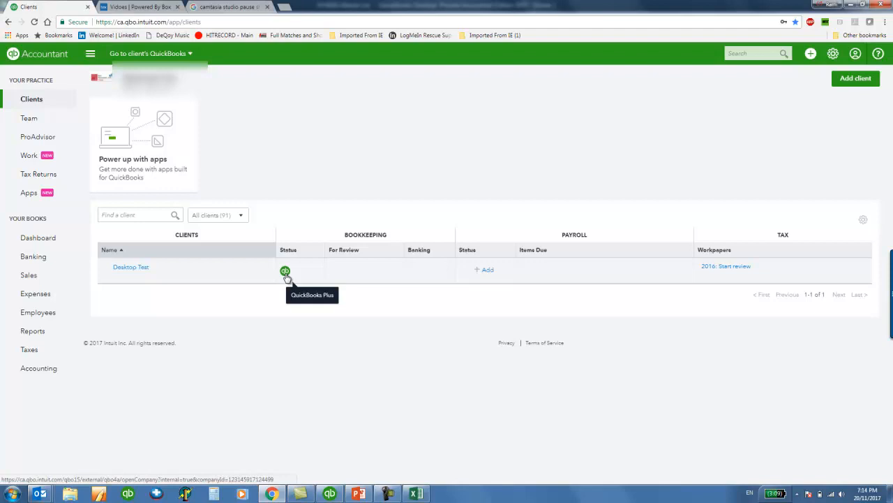
{"action": "left_click", "coordinate": [284, 272]}
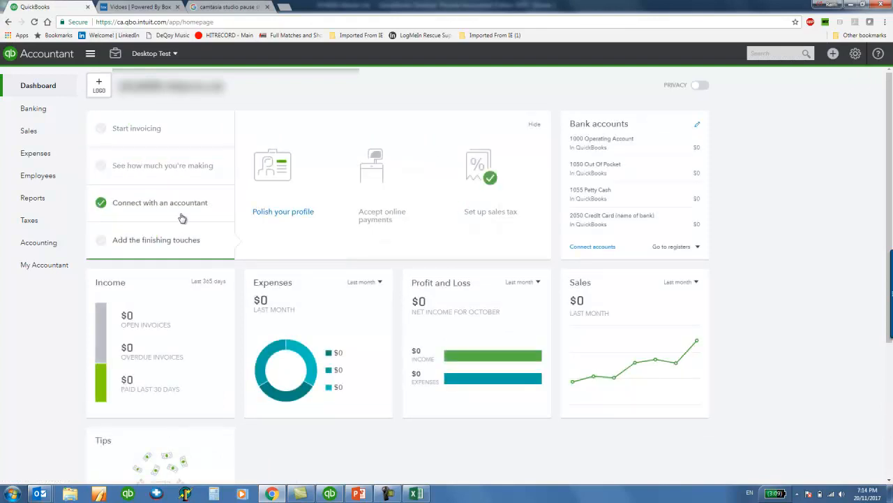
{"action": "left_click", "coordinate": [33, 198]}
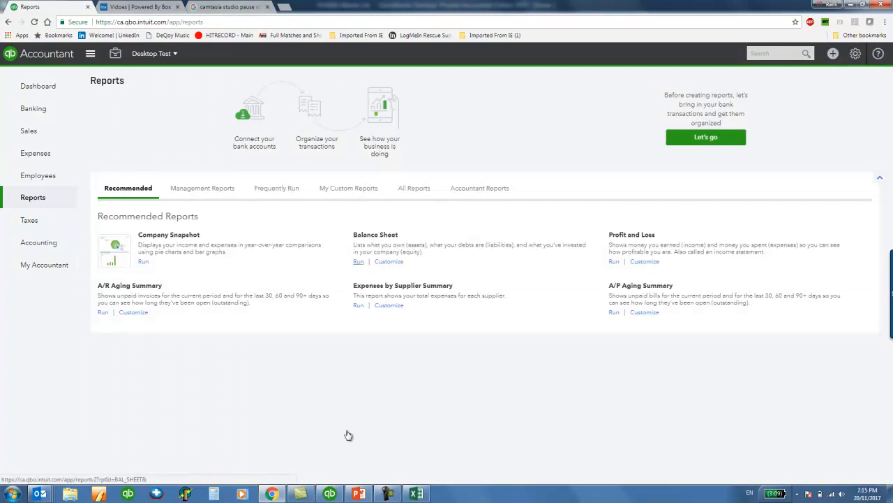
- Run the Balance Sheet report for All Dates and review it down to total liabilities and equity
{"action": "left_click", "coordinate": [358, 262]}
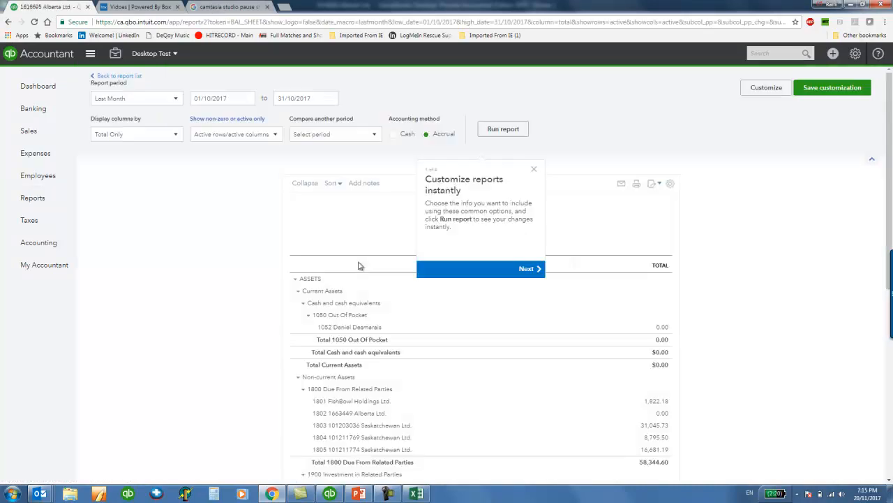
{"action": "left_click", "coordinate": [177, 99]}
{"action": "left_click_drag", "start_coordinate": [179, 199], "coordinate": [189, 81]}
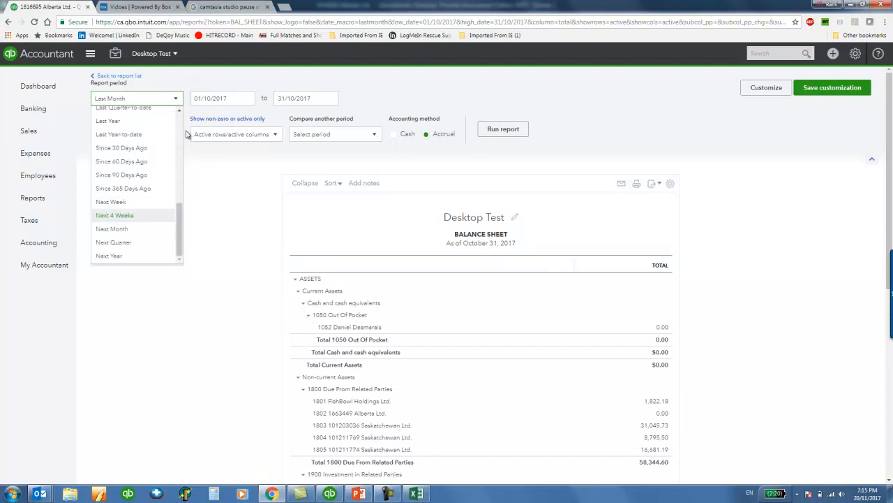
{"action": "scroll", "coordinate": [180, 124], "scroll_direction": "up", "scroll_amount": 5}
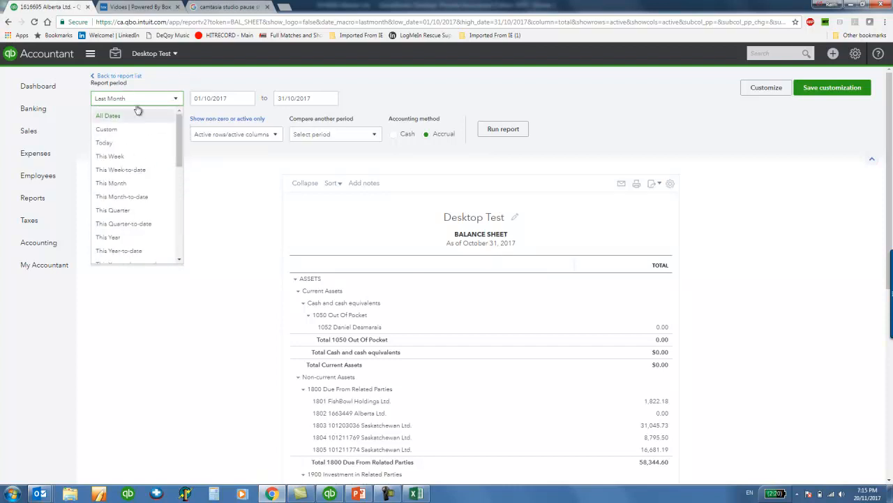
{"action": "left_click", "coordinate": [117, 116]}
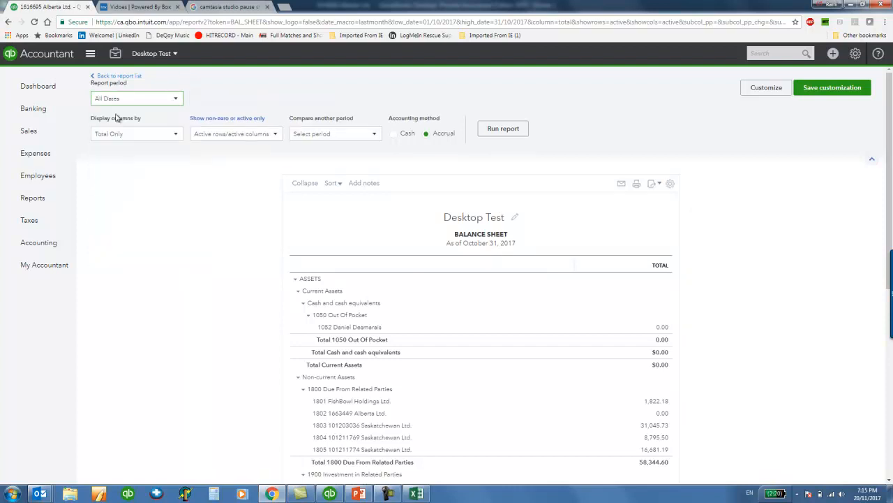
{"action": "left_click", "coordinate": [512, 128]}
{"action": "left_click", "coordinate": [511, 128]}
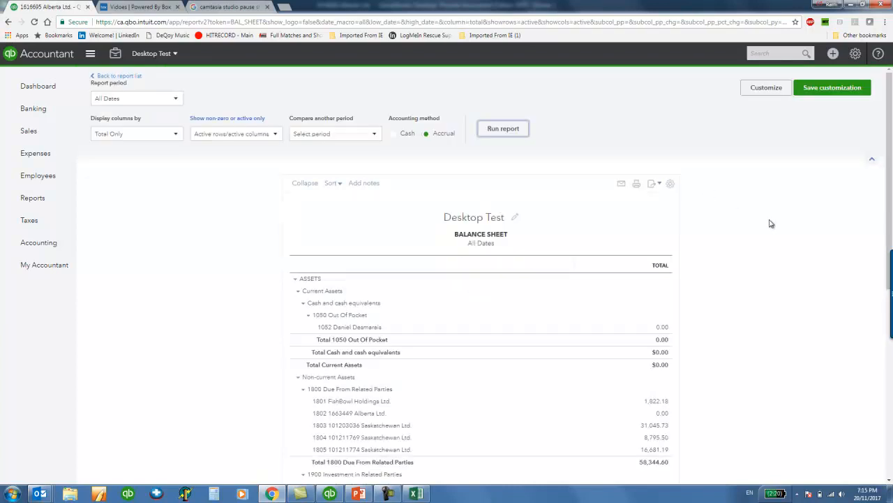
{"action": "scroll", "coordinate": [770, 224], "scroll_direction": "down", "scroll_amount": 5}
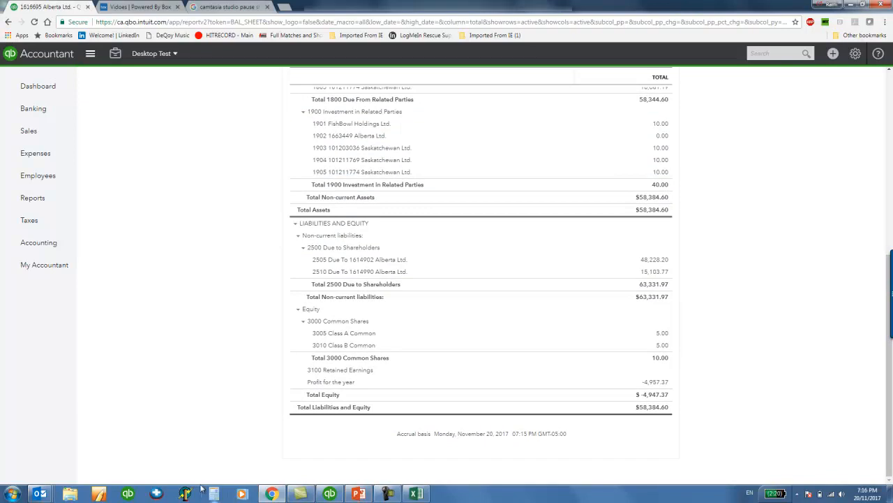
- Switch to QuickBooks Desktop and run the Balance Sheet Standard report with its dates set to All
{"action": "left_click", "coordinate": [329, 494]}
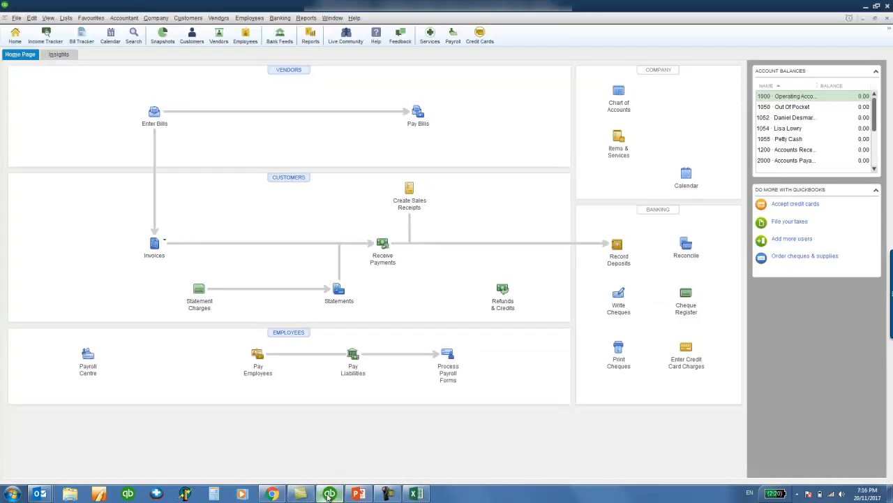
{"action": "left_click", "coordinate": [307, 18]}
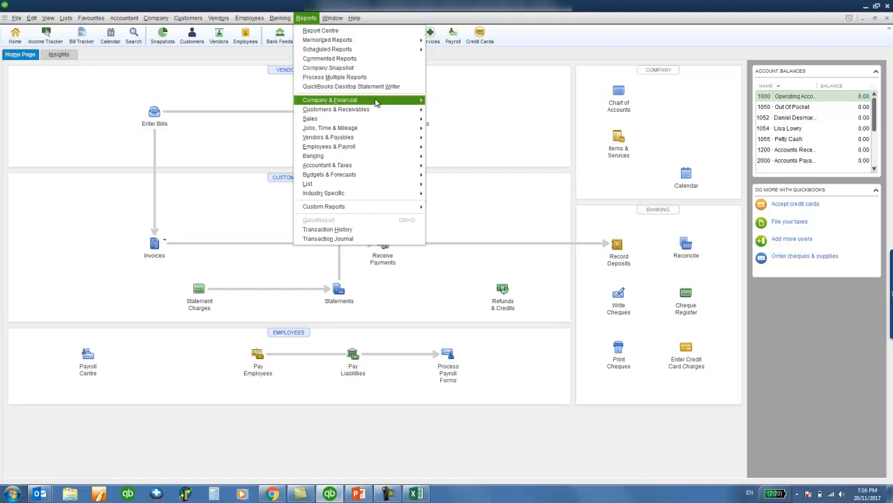
{"action": "mouse_move", "coordinate": [380, 103]}
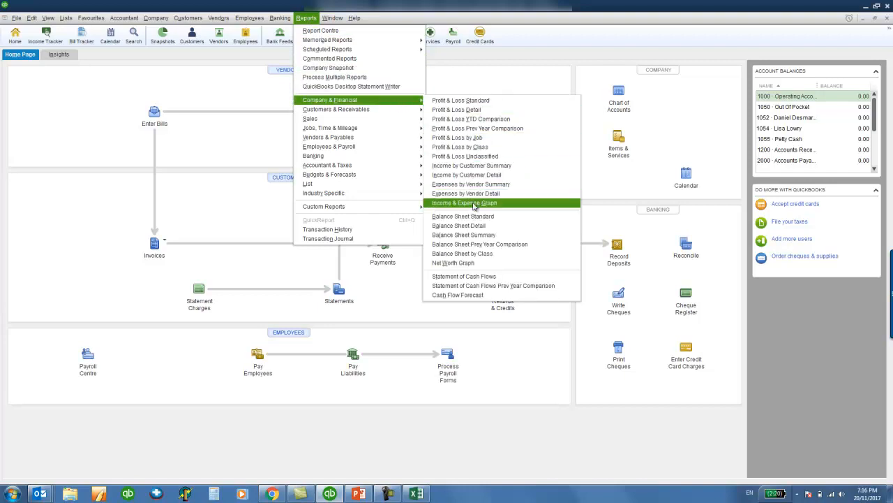
{"action": "left_click", "coordinate": [477, 219]}
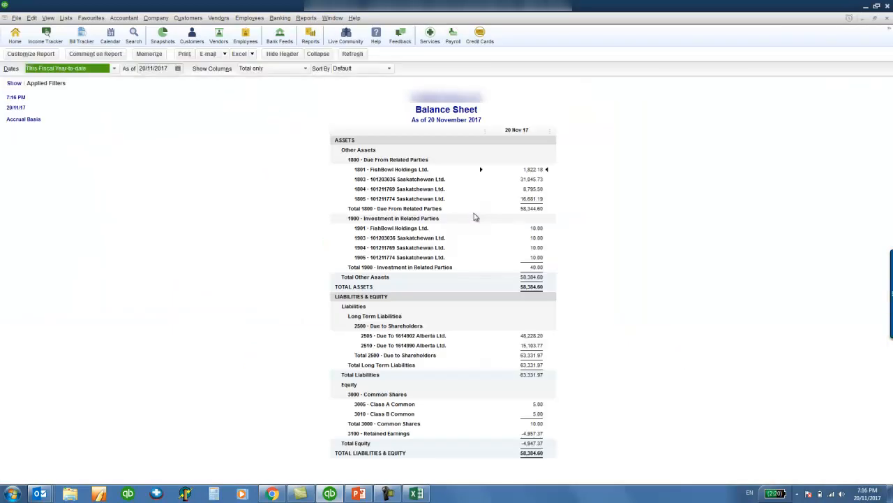
{"action": "left_click", "coordinate": [115, 68]}
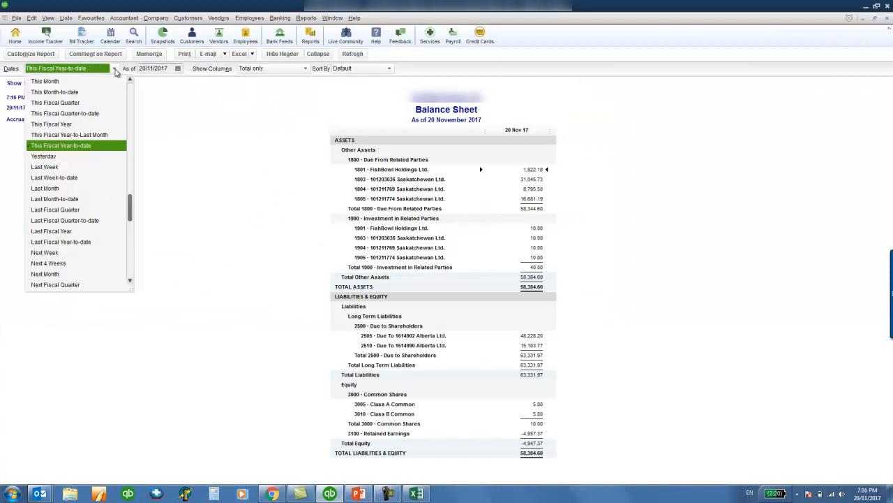
{"action": "scroll", "coordinate": [104, 85], "scroll_direction": "up", "scroll_amount": 2}
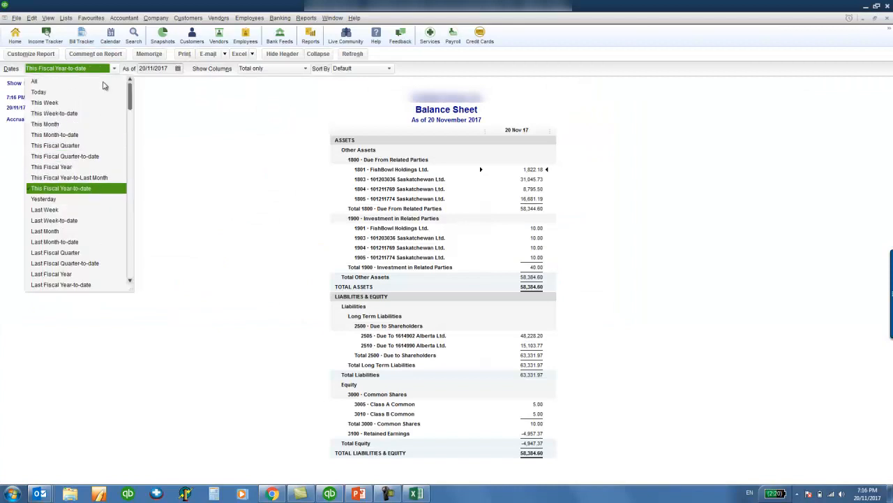
{"action": "left_click", "coordinate": [38, 81]}
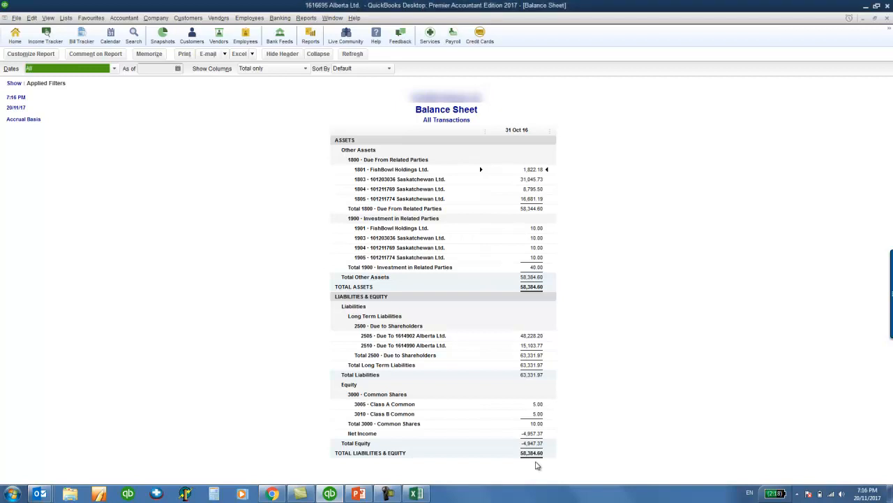
- Return to QuickBooks Online in the browser and run the Profit and Loss report for All Dates
{"action": "key", "text": "alt+Tab"}
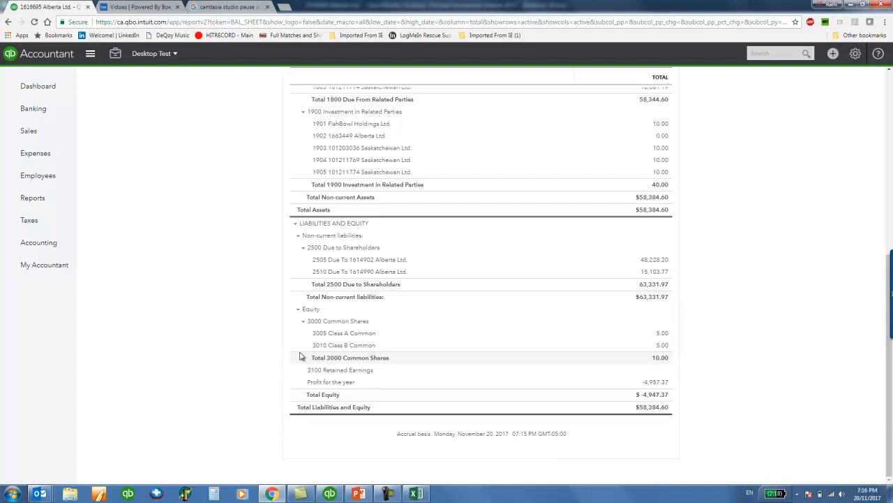
{"action": "left_click", "coordinate": [32, 198]}
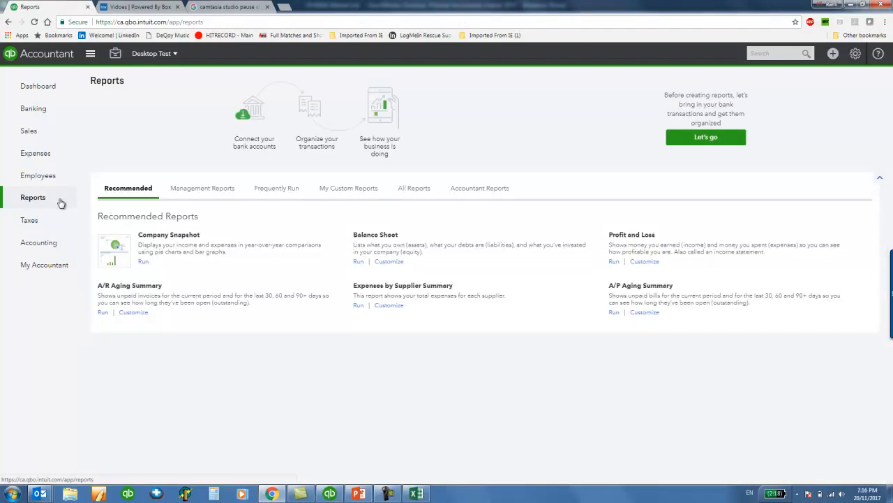
{"action": "left_click", "coordinate": [615, 262]}
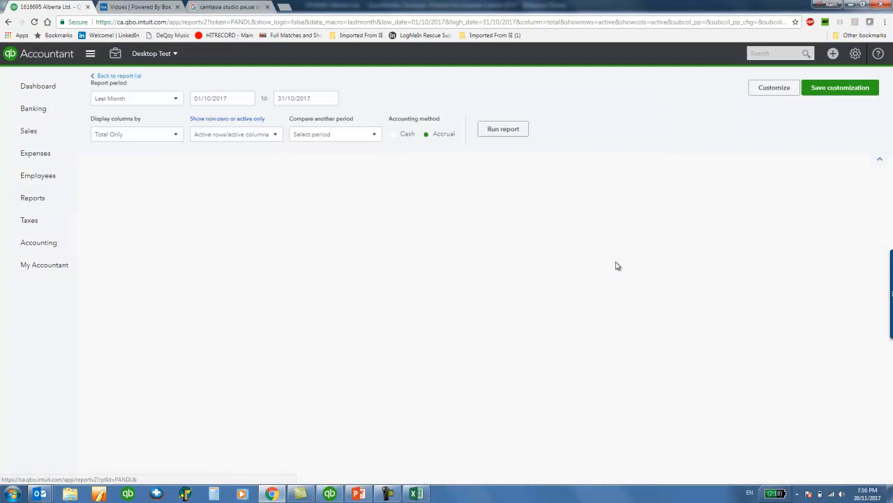
{"action": "left_click", "coordinate": [176, 102]}
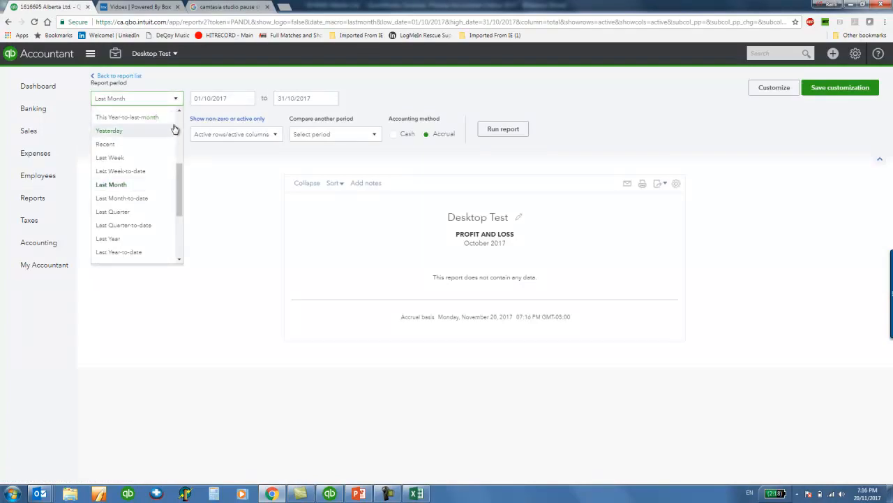
{"action": "scroll", "coordinate": [179, 124], "scroll_direction": "up", "scroll_amount": 3}
{"action": "scroll", "coordinate": [136, 120], "scroll_direction": "up", "scroll_amount": 1}
{"action": "left_click", "coordinate": [130, 114]}
{"action": "left_click", "coordinate": [513, 131]}
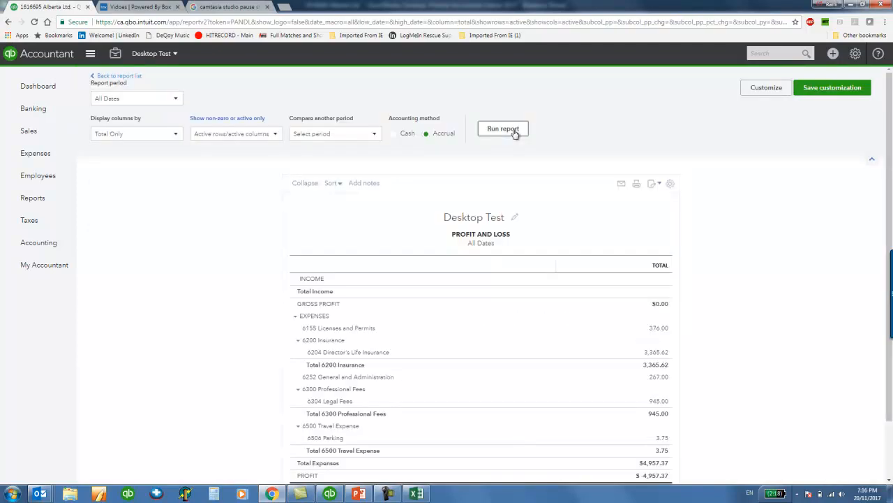
- Switch to QuickBooks Desktop, run the Profit & Loss Standard report for All dates, and compare it with the QuickBooks Online report
{"action": "key", "text": "alt+Tab"}
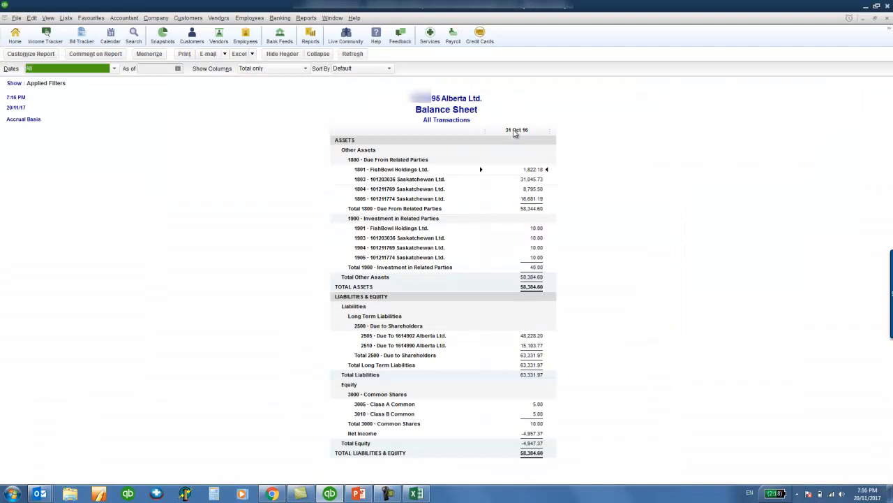
{"action": "left_click", "coordinate": [307, 18]}
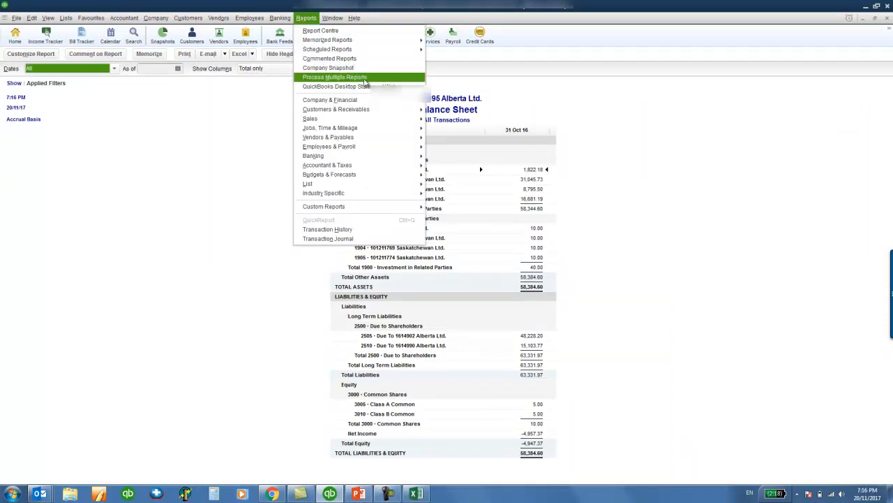
{"action": "mouse_move", "coordinate": [381, 101]}
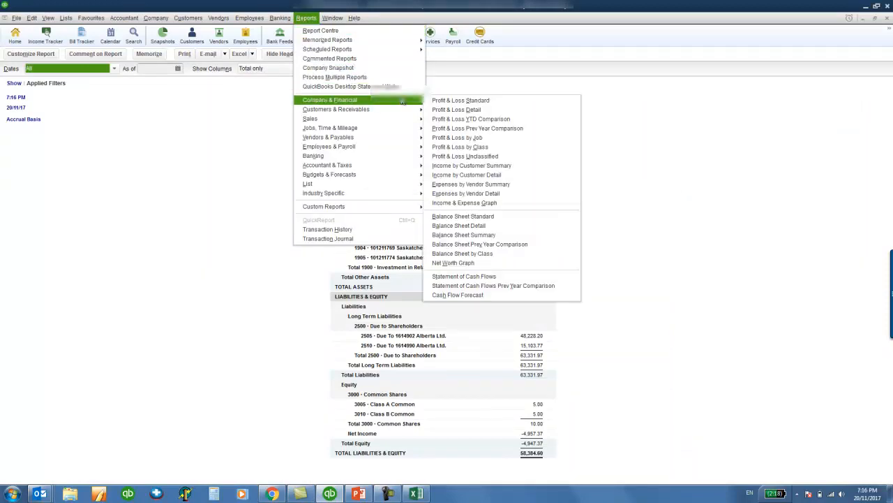
{"action": "left_click", "coordinate": [457, 101]}
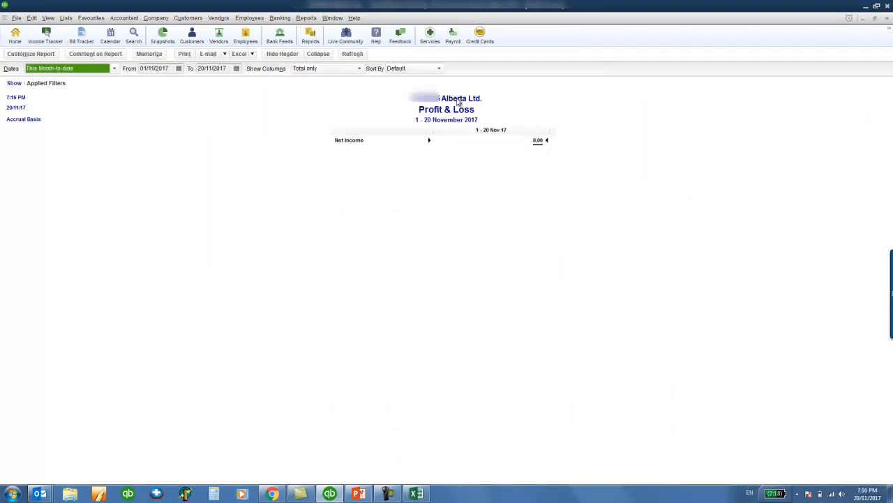
{"action": "left_click", "coordinate": [114, 68]}
{"action": "left_click", "coordinate": [40, 82]}
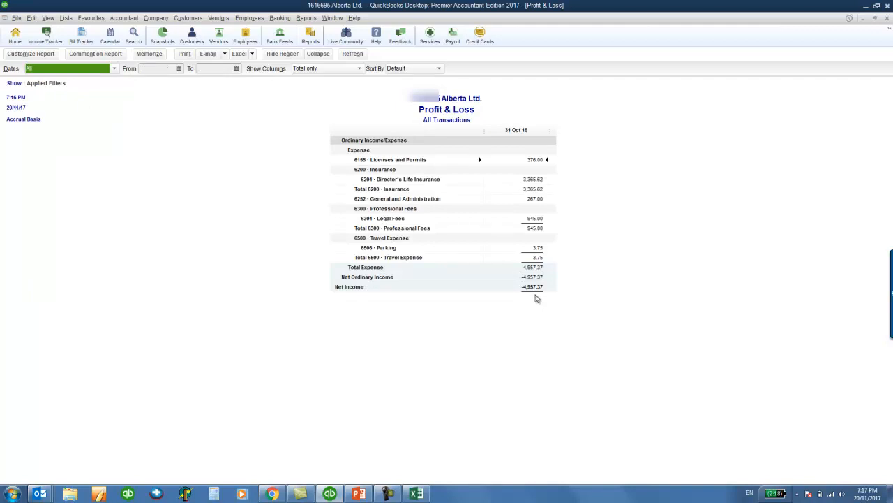
{"action": "key", "text": "alt+Tab"}
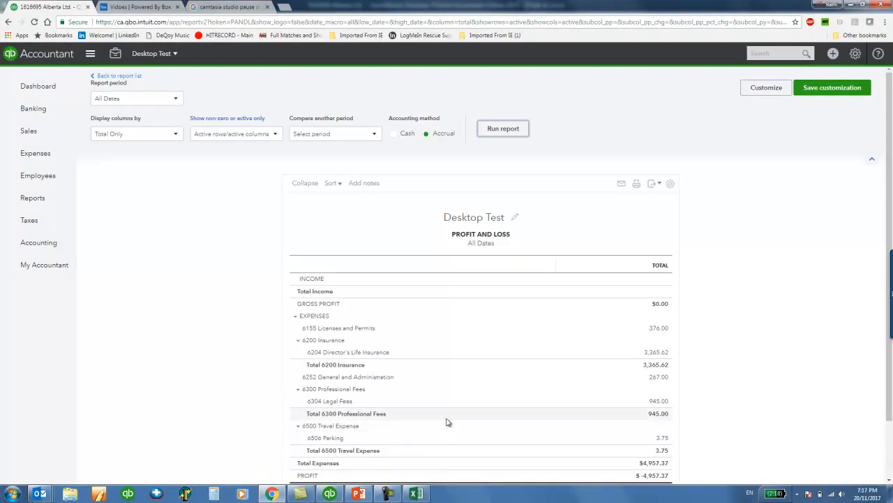
{"action": "scroll", "coordinate": [796, 344], "scroll_direction": "down", "scroll_amount": 1}
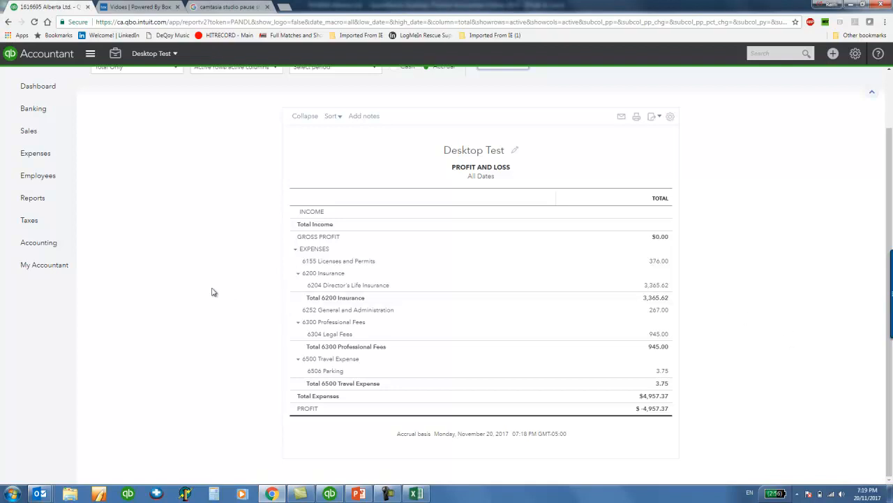
- Open the Receiver General sales tax rates and make the imported rates G, E and Z inactive
{"action": "left_click", "coordinate": [38, 225]}
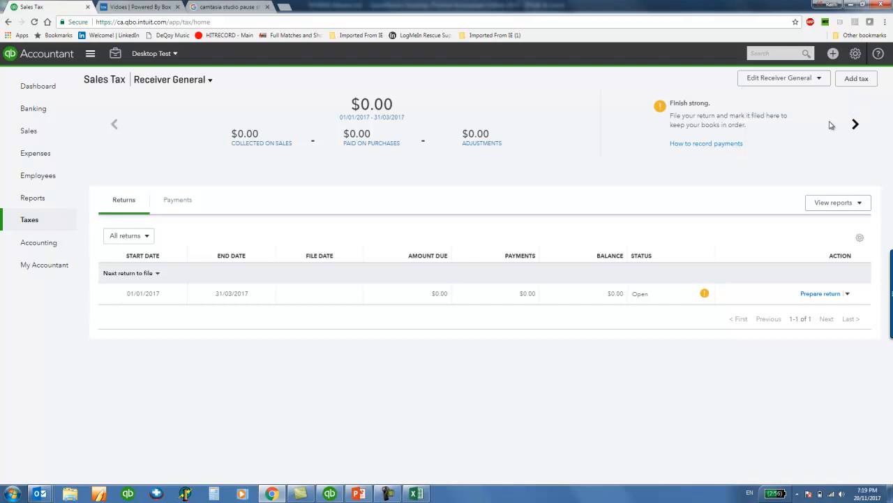
{"action": "left_click", "coordinate": [820, 81]}
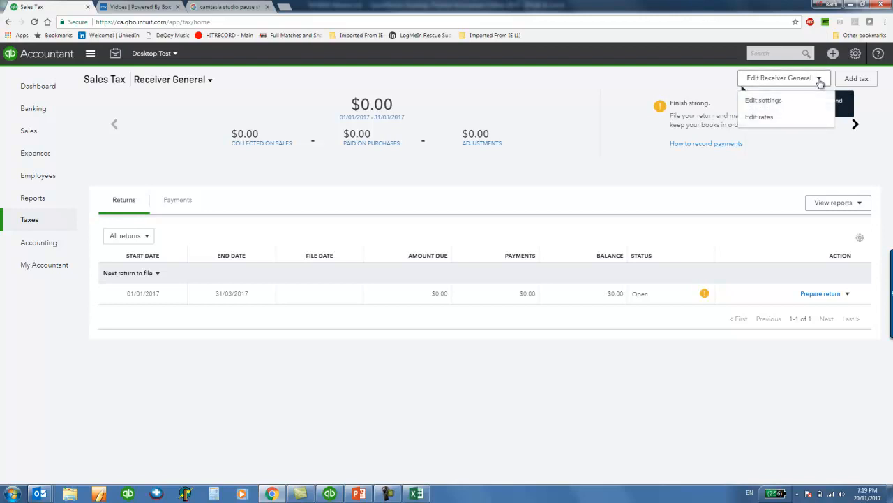
{"action": "left_click", "coordinate": [810, 119]}
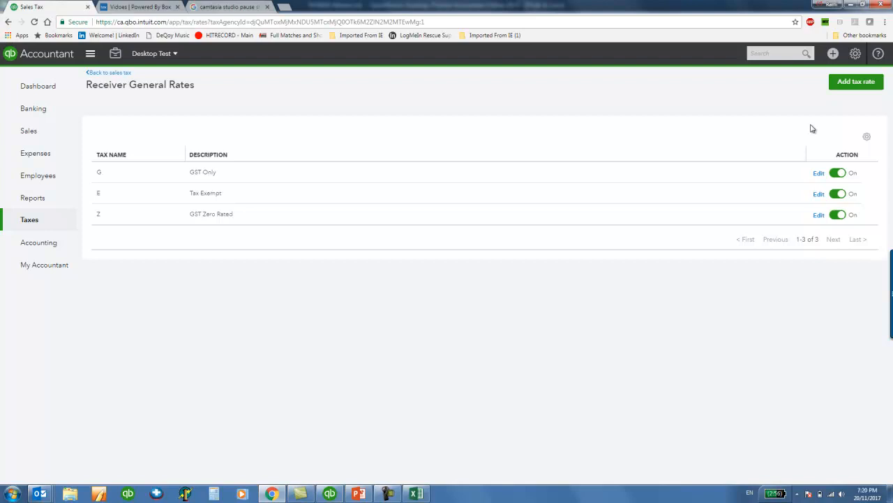
{"action": "left_click", "coordinate": [836, 172]}
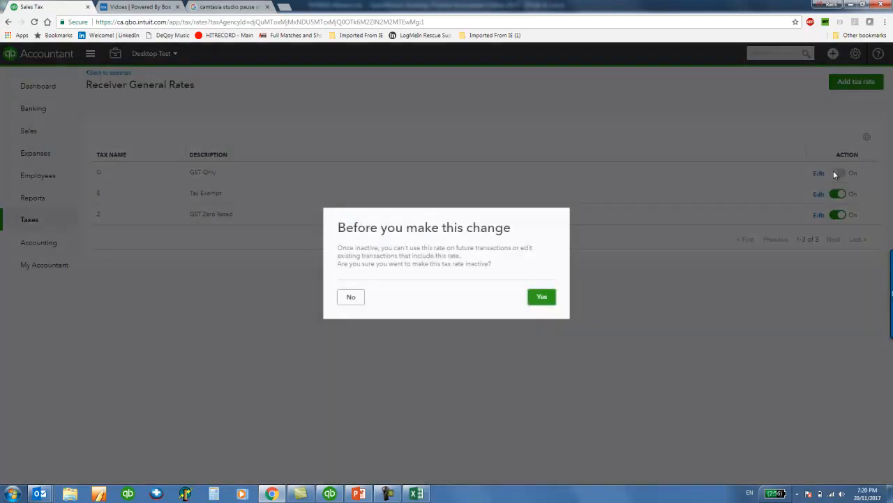
{"action": "left_click", "coordinate": [544, 297]}
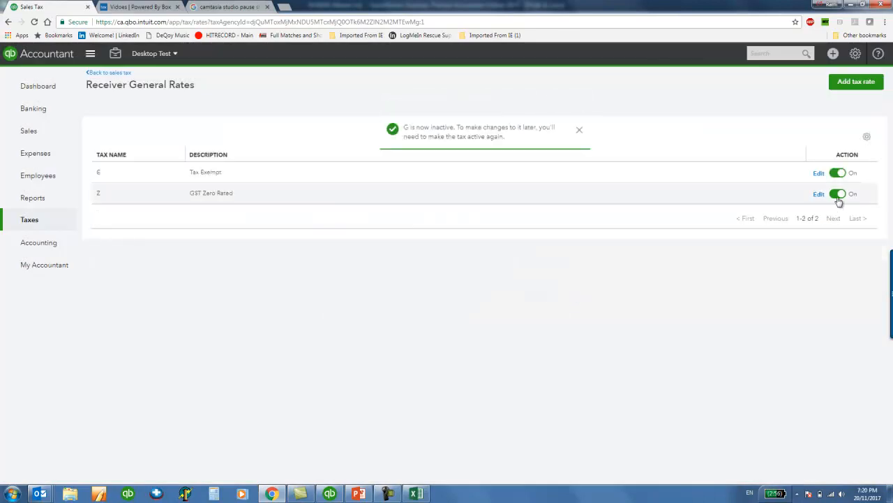
{"action": "left_click", "coordinate": [837, 173]}
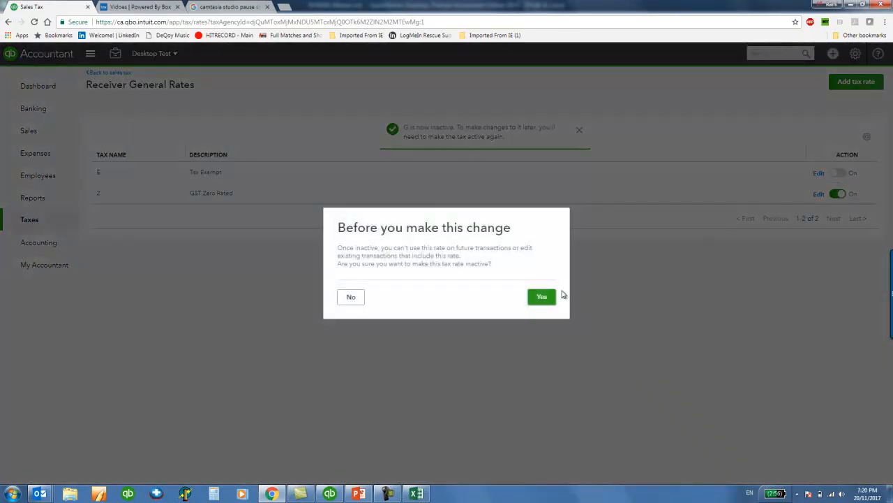
{"action": "left_click", "coordinate": [547, 300]}
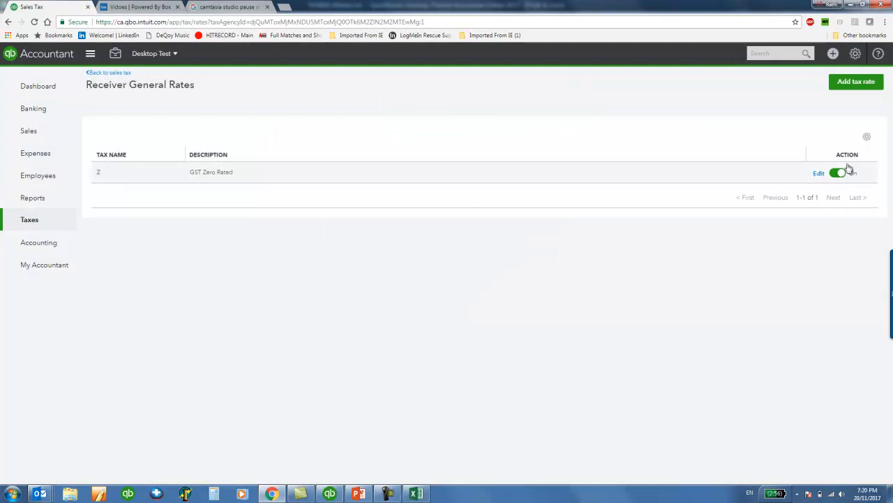
{"action": "left_click", "coordinate": [837, 173]}
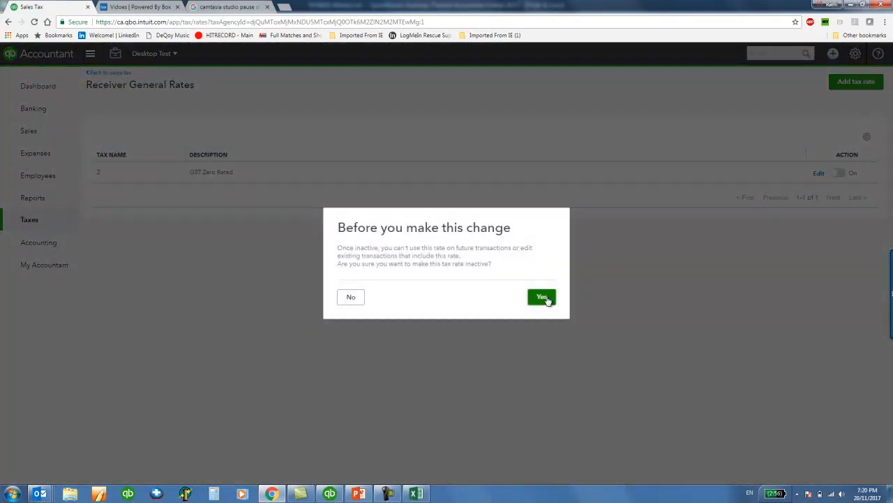
{"action": "left_click", "coordinate": [547, 300]}
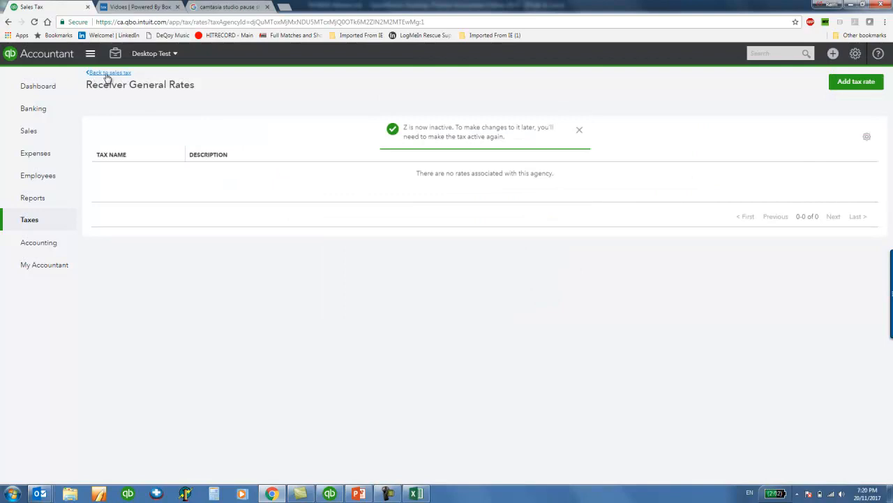
- Return to the sales tax overview and view the list of tax agencies
{"action": "left_click", "coordinate": [107, 73]}
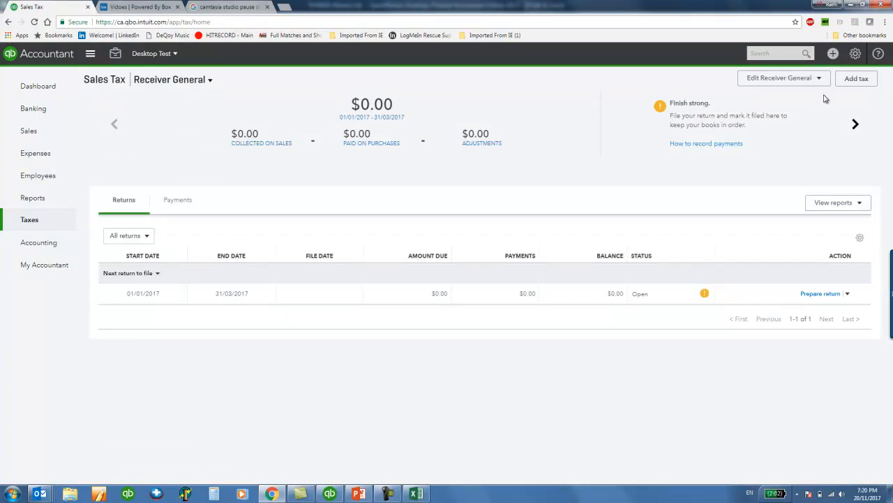
{"action": "left_click", "coordinate": [210, 81]}
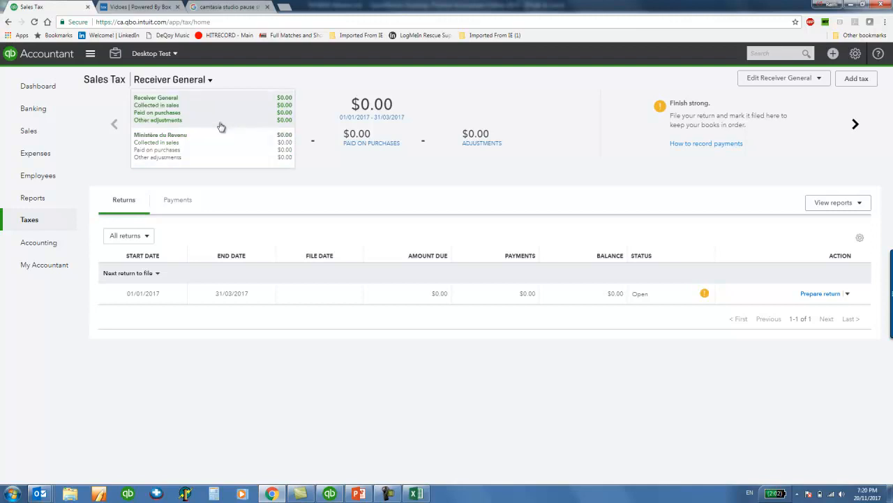
{"action": "left_click", "coordinate": [428, 83]}
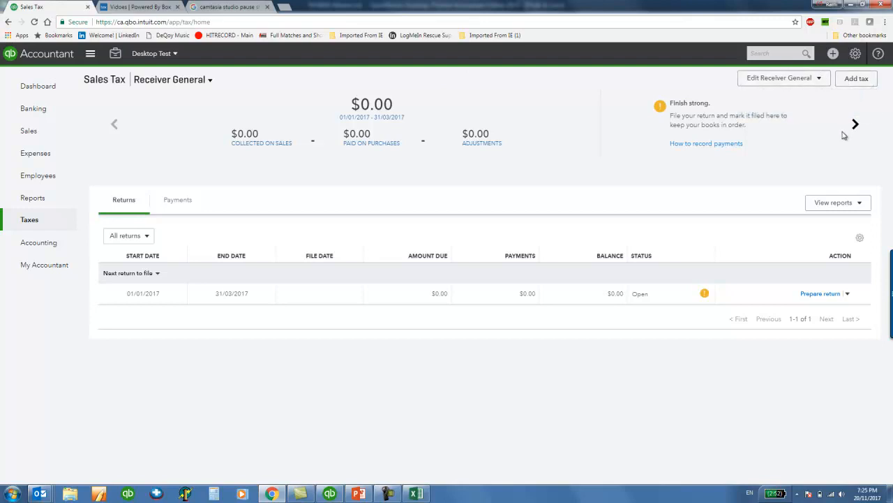
- Add a tax for another province or territory using the GST (AB, NT, NU, YT) option and save it
{"action": "left_click", "coordinate": [857, 80]}
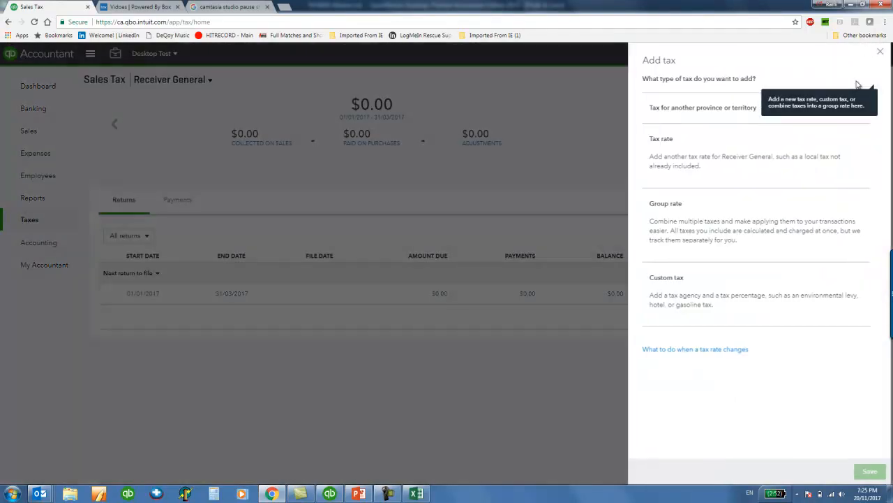
{"action": "left_click", "coordinate": [746, 110]}
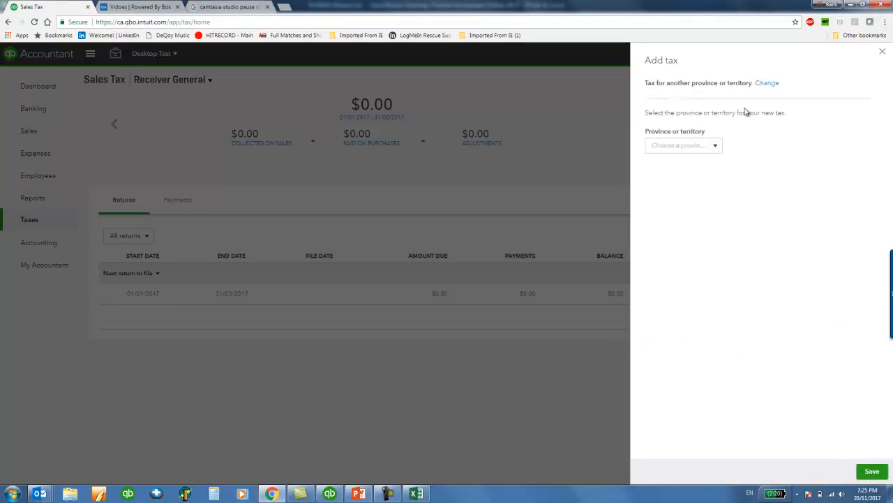
{"action": "left_click", "coordinate": [714, 147]}
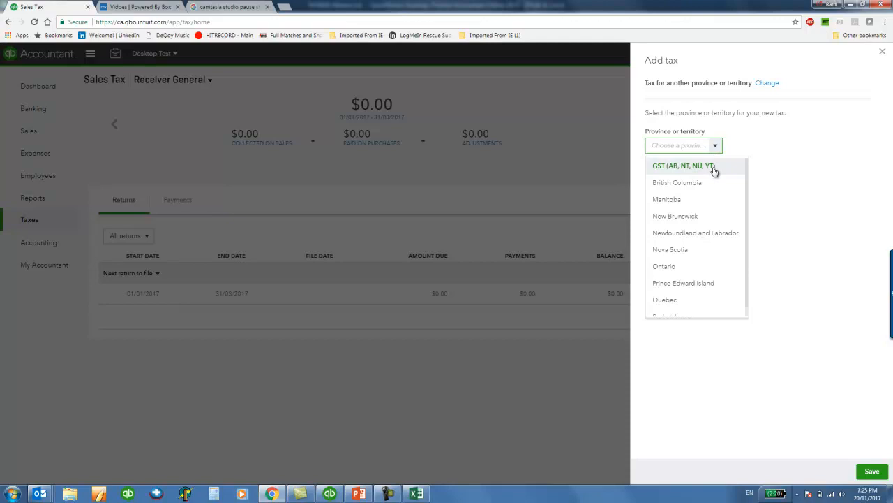
{"action": "left_click", "coordinate": [714, 167]}
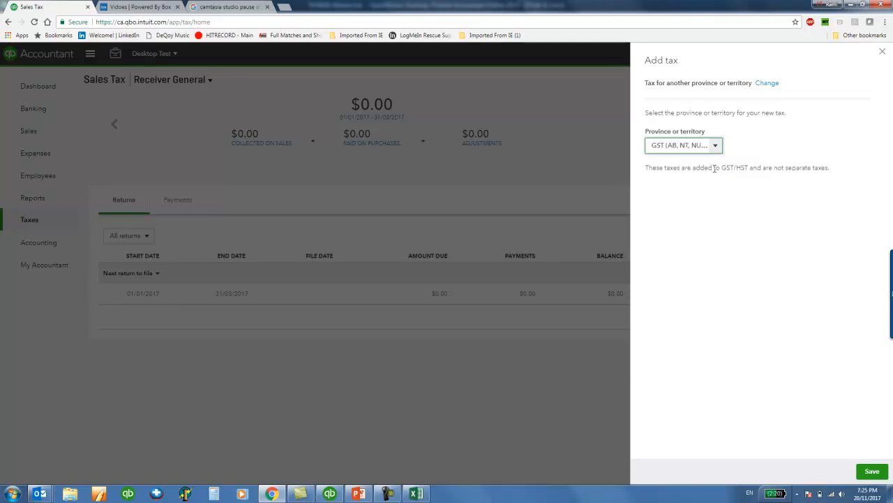
{"action": "left_click", "coordinate": [869, 471]}
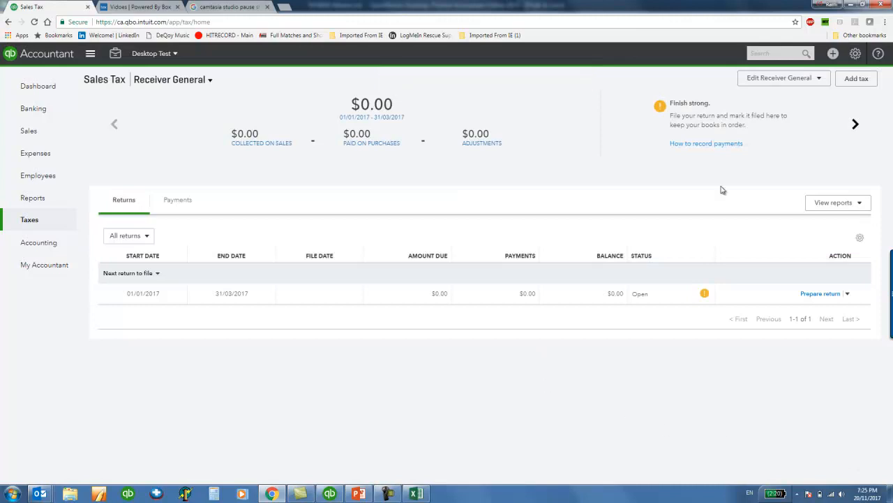
- Review the Receiver General tax rates, and open the return for 01/01/2017 to 31/03/2017 for preparation
{"action": "left_click", "coordinate": [820, 87]}
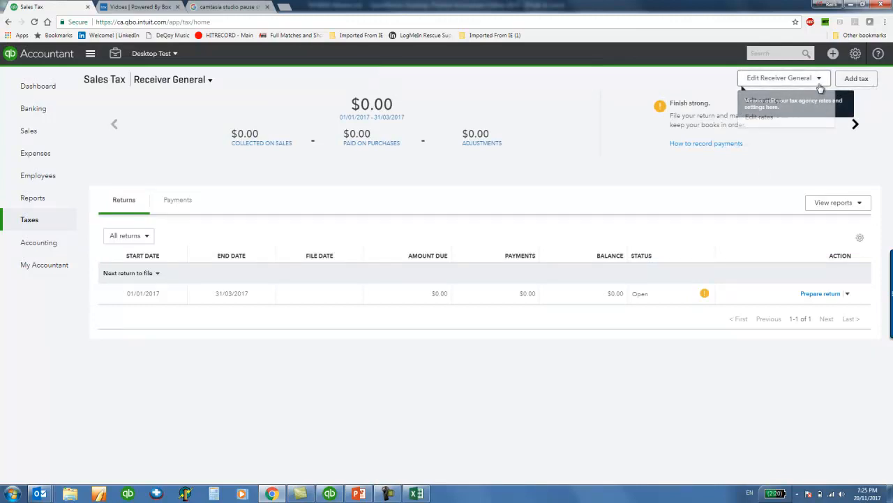
{"action": "left_click", "coordinate": [780, 117]}
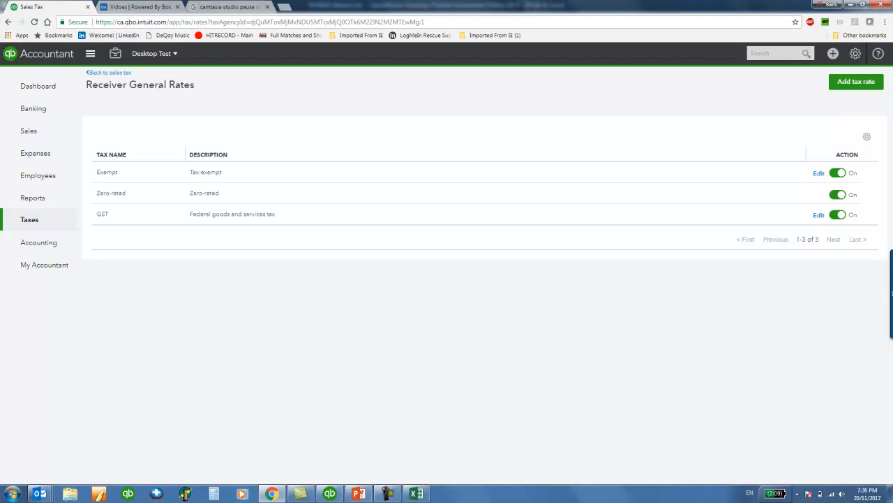
{"action": "left_click", "coordinate": [115, 73]}
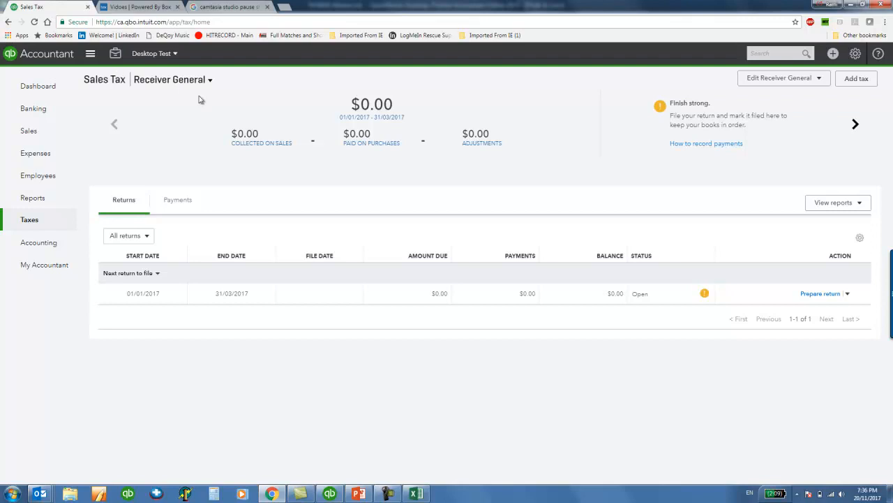
{"action": "left_click", "coordinate": [821, 295]}
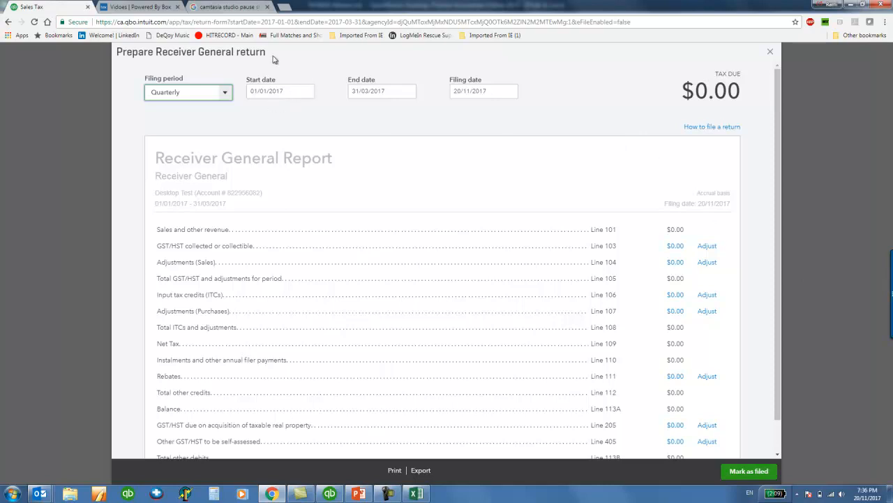
- Switch to QuickBooks Desktop and open the bank reconciliation setup to check the Operating Account's beginning balance
{"action": "left_click", "coordinate": [328, 496]}
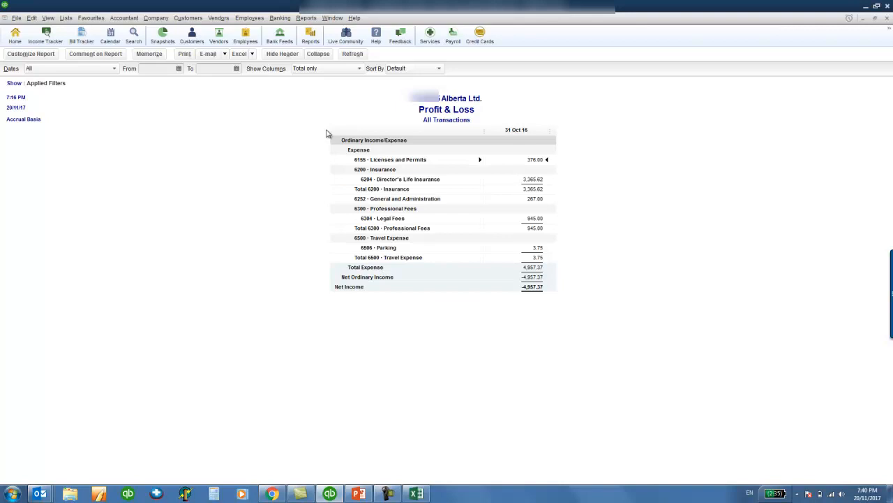
{"action": "left_click", "coordinate": [280, 24]}
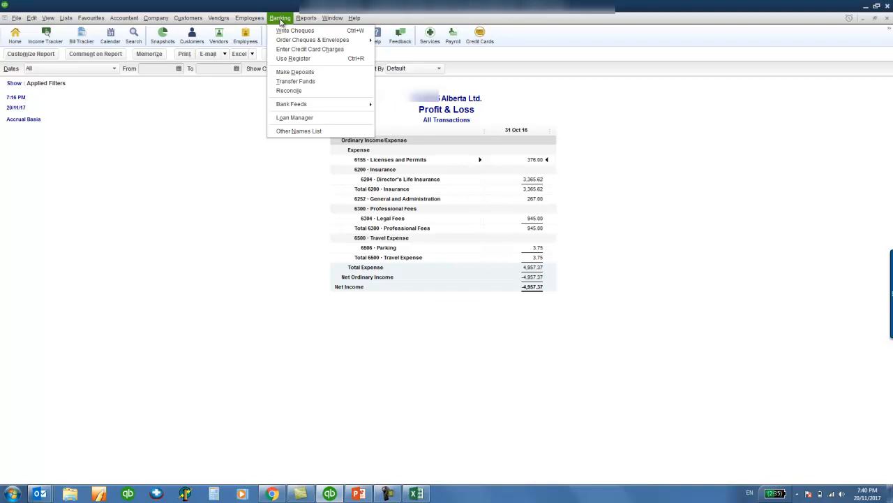
{"action": "left_click", "coordinate": [313, 94]}
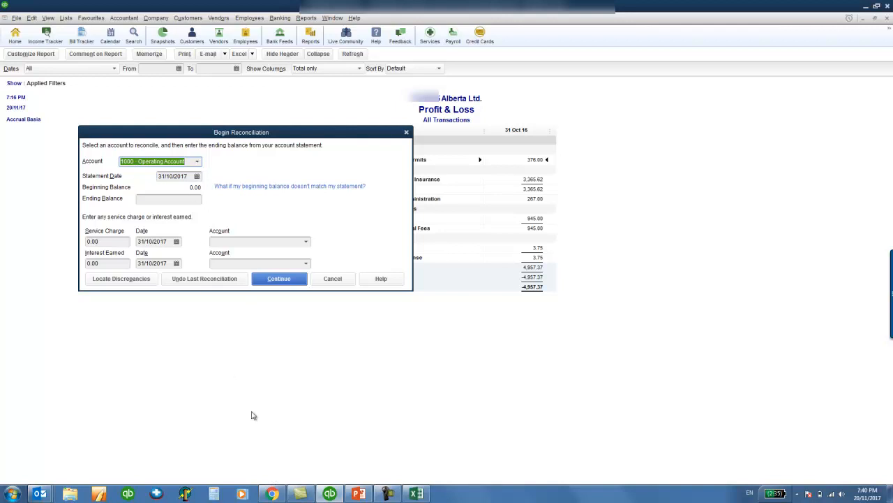
- Return to QuickBooks Online, close the tax return and open the account reconciliation setup, skipping its introduction
{"action": "left_click", "coordinate": [272, 493]}
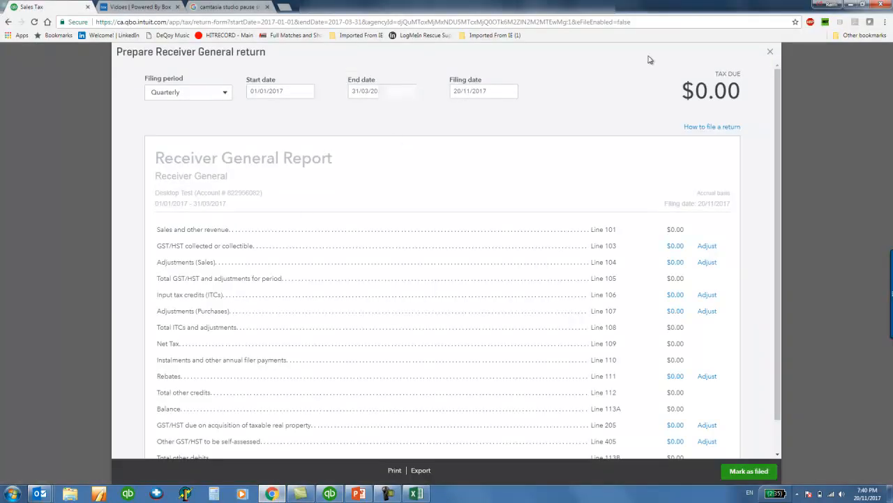
{"action": "left_click", "coordinate": [768, 55]}
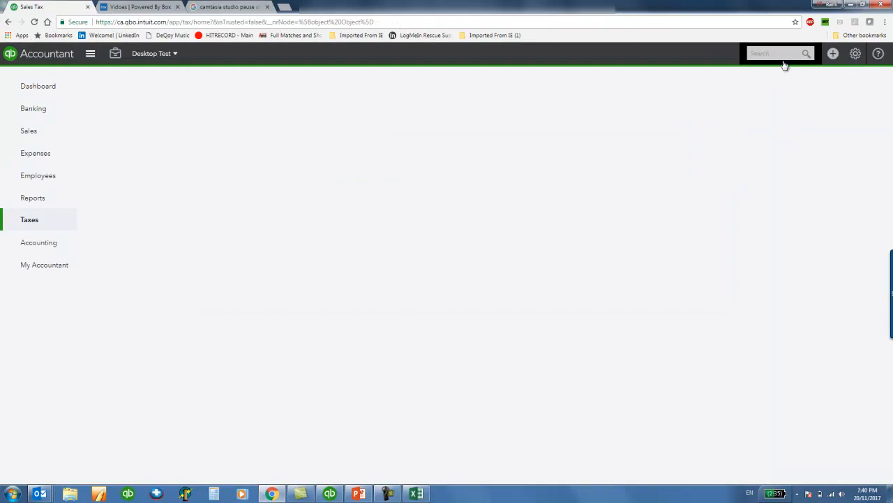
{"action": "left_click", "coordinate": [855, 56]}
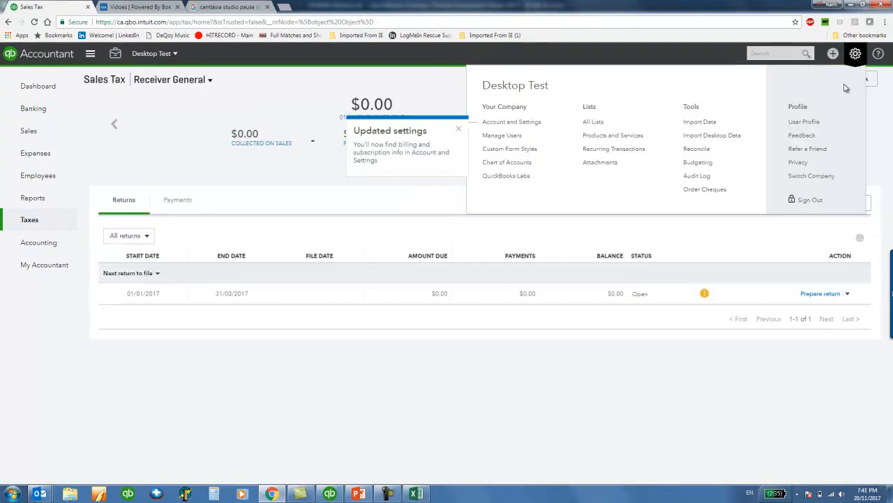
{"action": "left_click", "coordinate": [695, 149]}
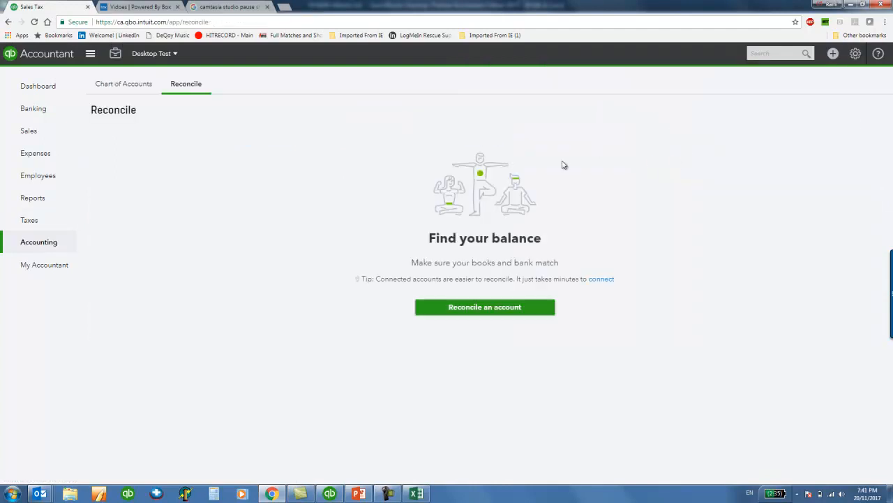
{"action": "left_click", "coordinate": [492, 308]}
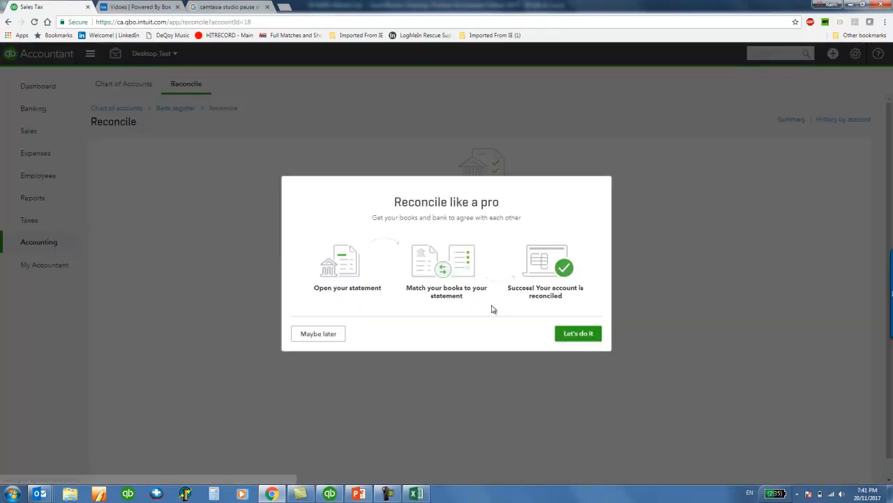
{"action": "left_click", "coordinate": [319, 334]}
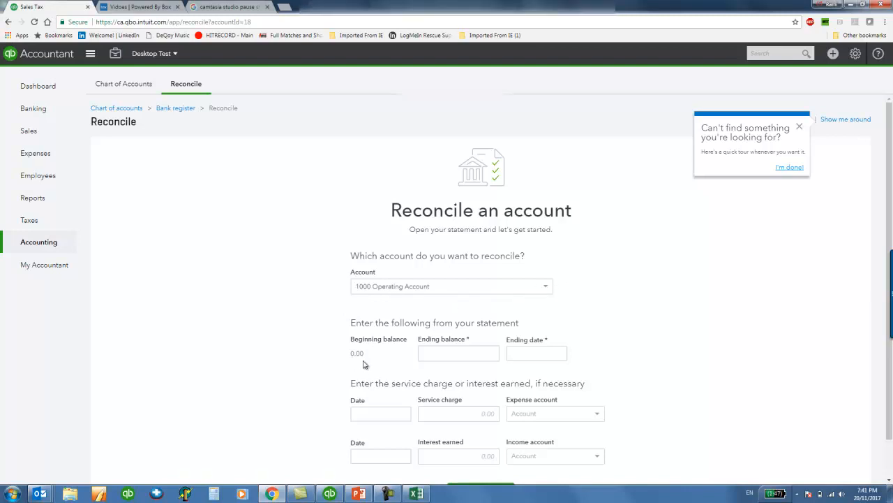
- Compare the Operating Account's beginning balance between QuickBooks Desktop and QuickBooks Online
{"action": "key", "text": "alt+Tab"}
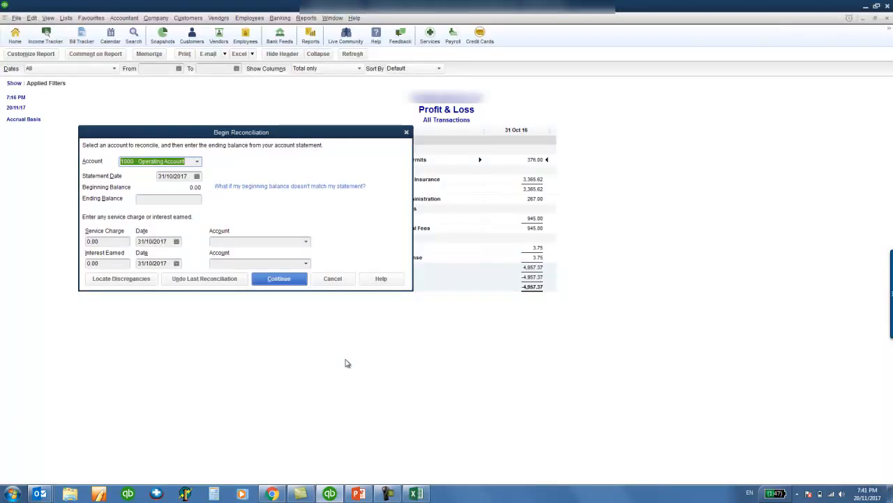
{"action": "key", "text": "alt+Tab"}
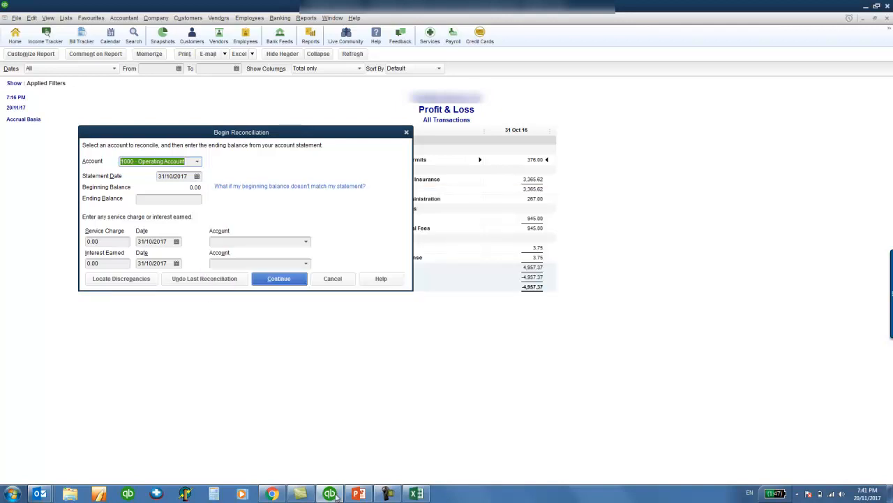
{"action": "left_click", "coordinate": [274, 494]}
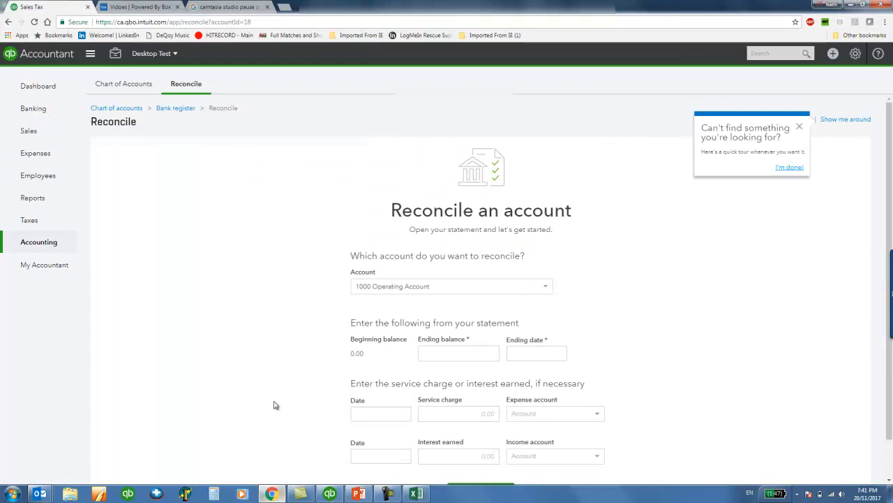